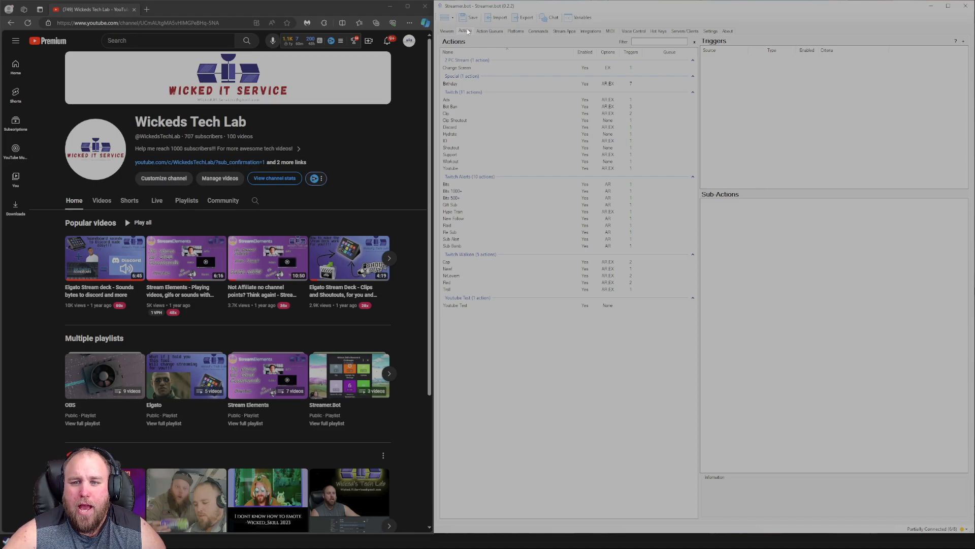
Step: Add an action named Sounds in the Youtube Test group, keeping the Default queue
{"action": "right_click", "coordinate": [477, 352]}
{"action": "left_click", "coordinate": [489, 356]}
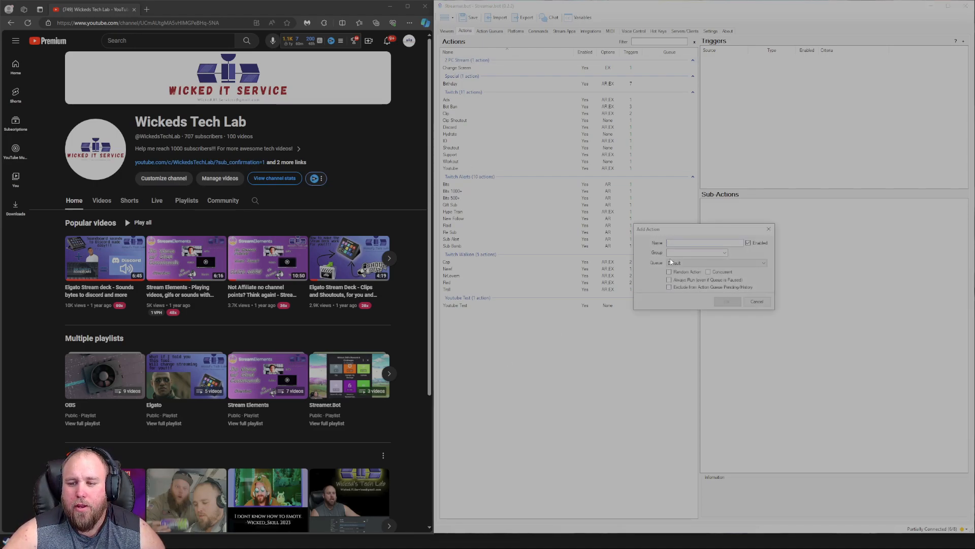
{"action": "type", "text": "Sounds"}
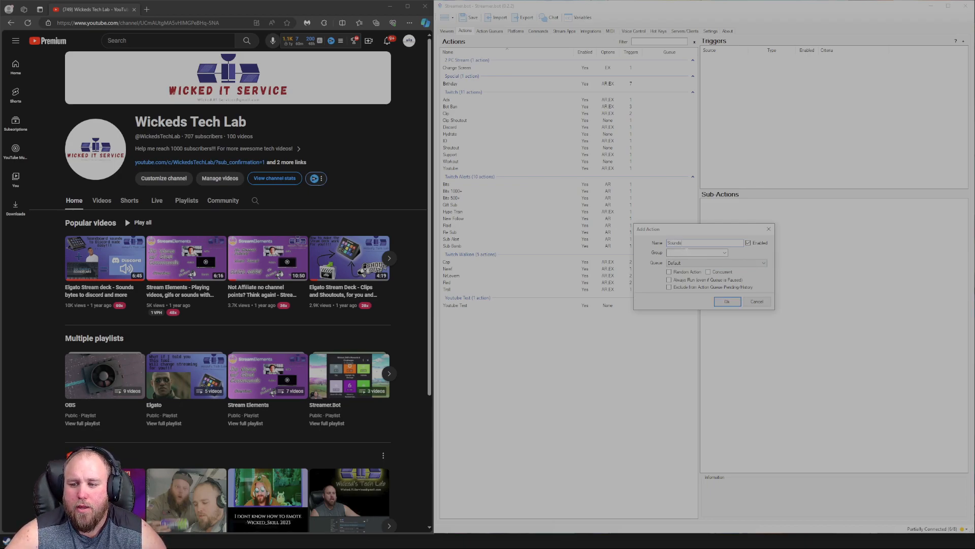
{"action": "left_click", "coordinate": [723, 253]}
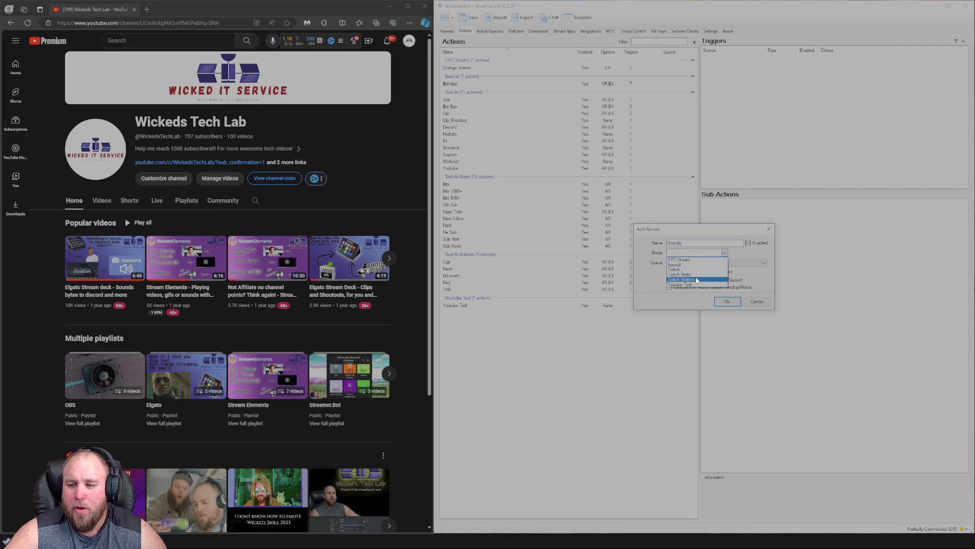
{"action": "left_click", "coordinate": [696, 285]}
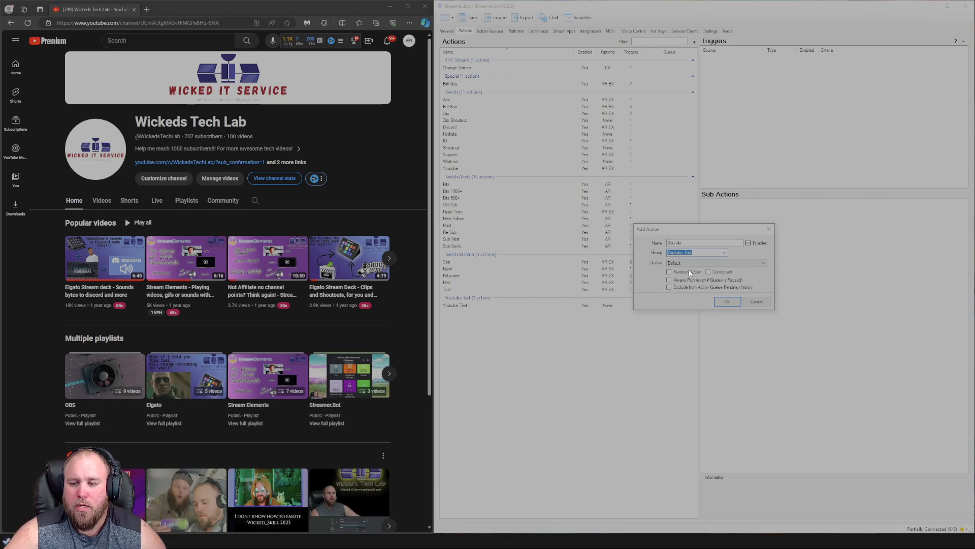
{"action": "left_click", "coordinate": [728, 302]}
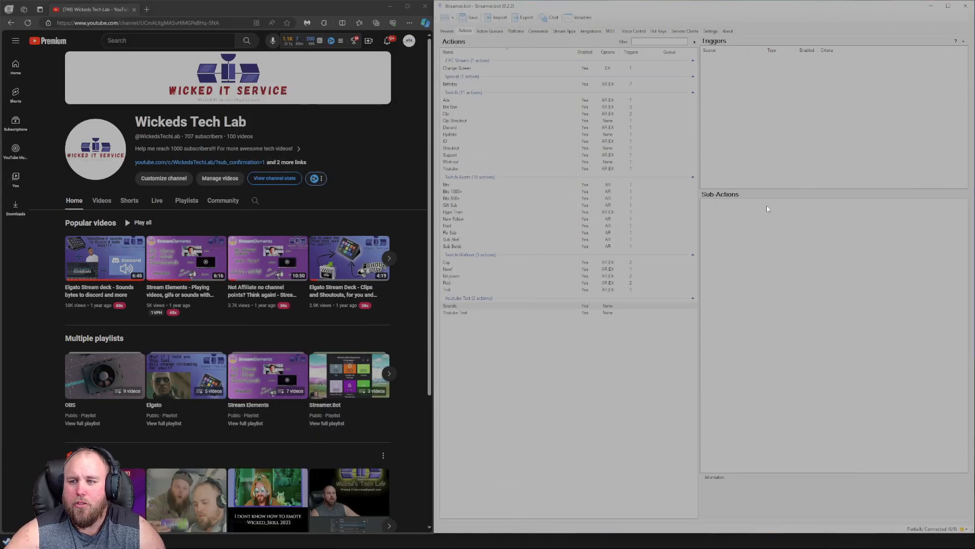
Step: Add a Twitch Reward Redemption trigger to the Sounds action, creating a new channel reward titled Sounds with a cost of 100
{"action": "right_click", "coordinate": [740, 92]}
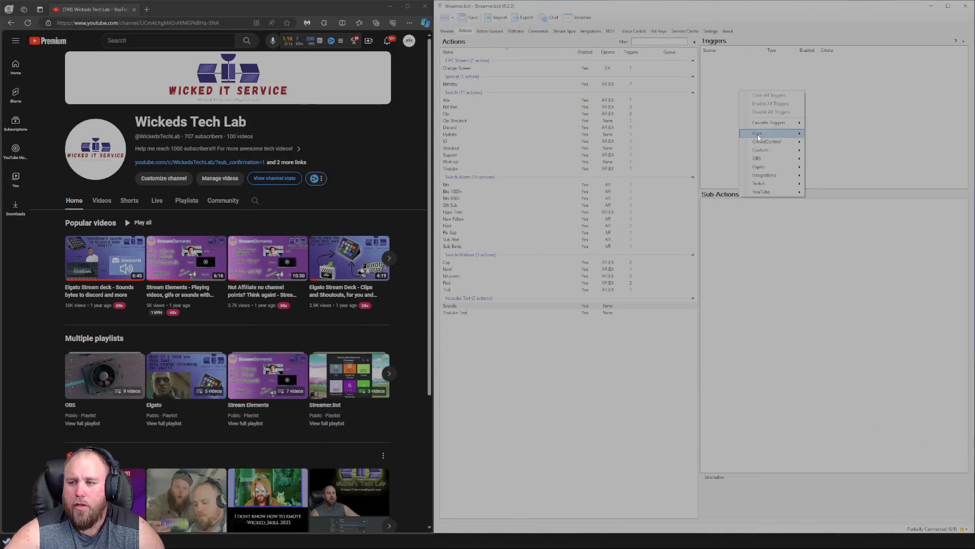
{"action": "mouse_move", "coordinate": [761, 184]}
{"action": "mouse_move", "coordinate": [837, 202]}
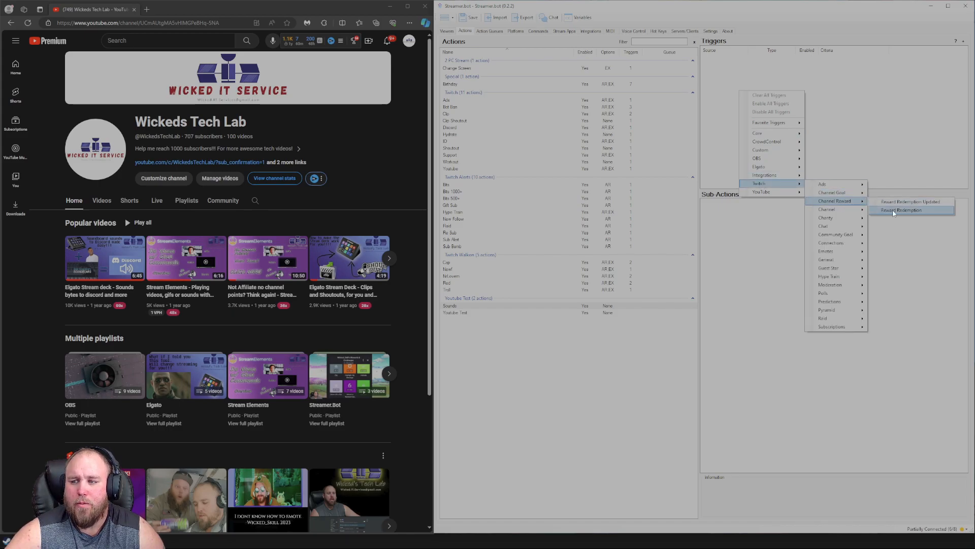
{"action": "left_click", "coordinate": [894, 212]}
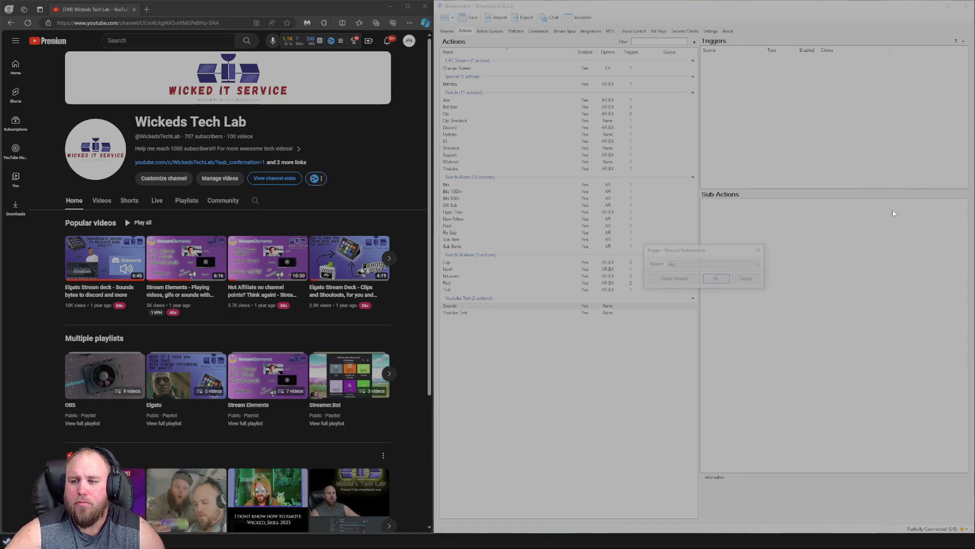
{"action": "left_click", "coordinate": [675, 279]}
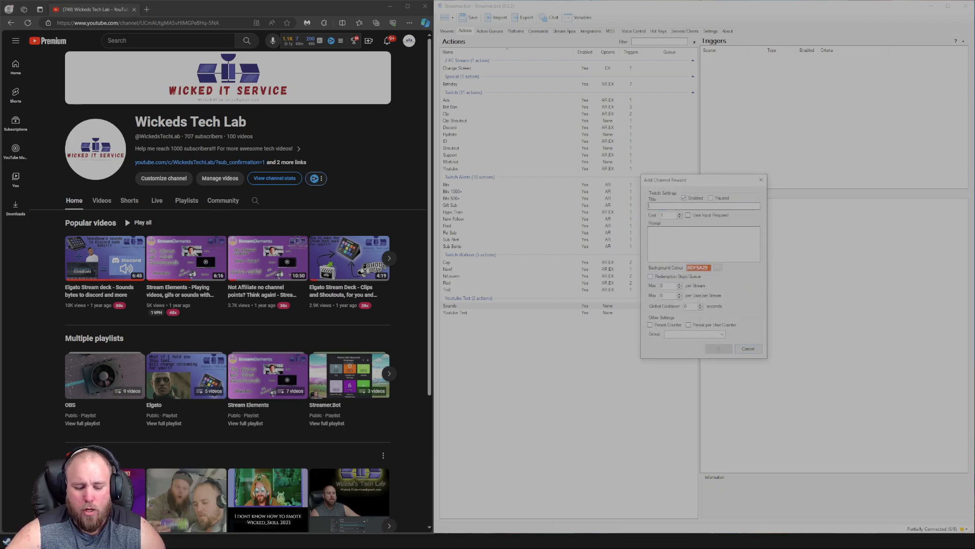
{"action": "type", "text": "Sounds"}
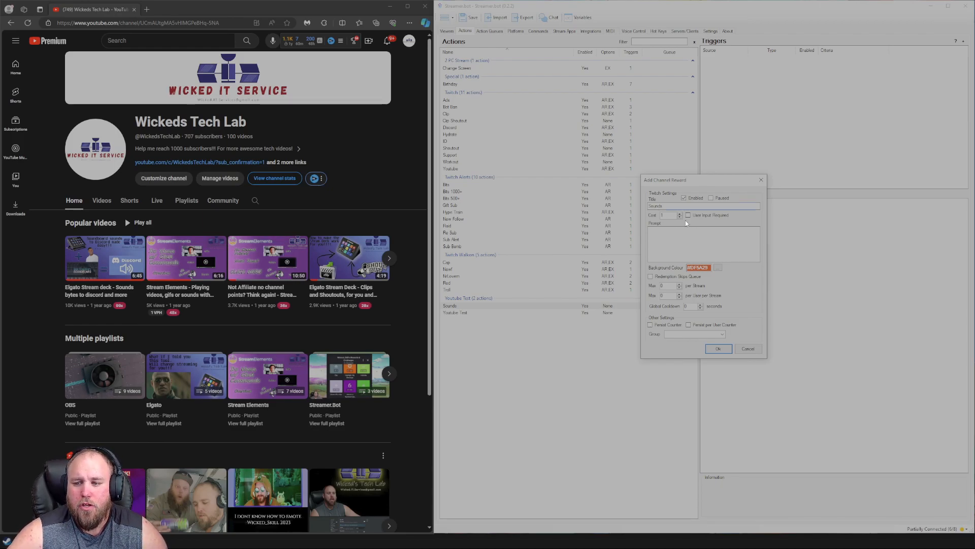
{"action": "type", "text": "1"}
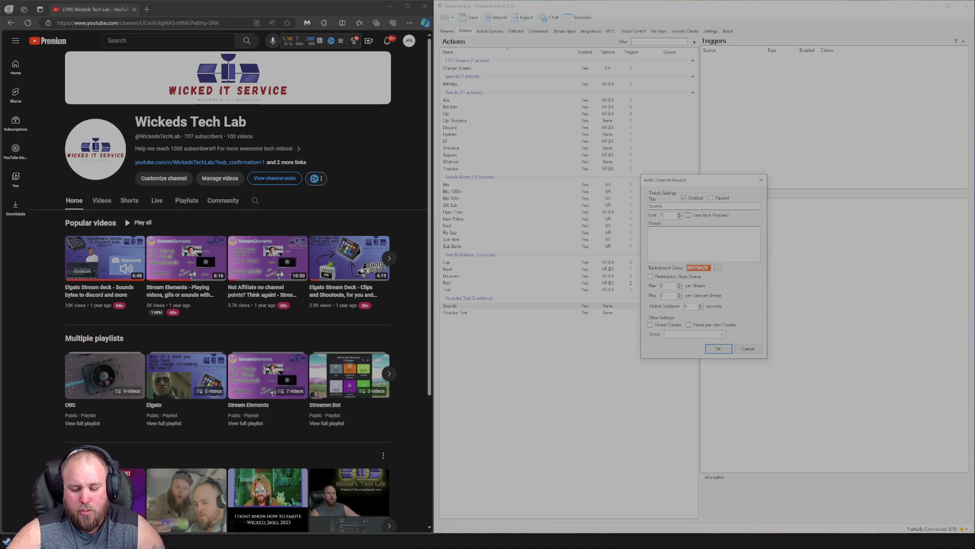
{"action": "left_click", "coordinate": [724, 233]}
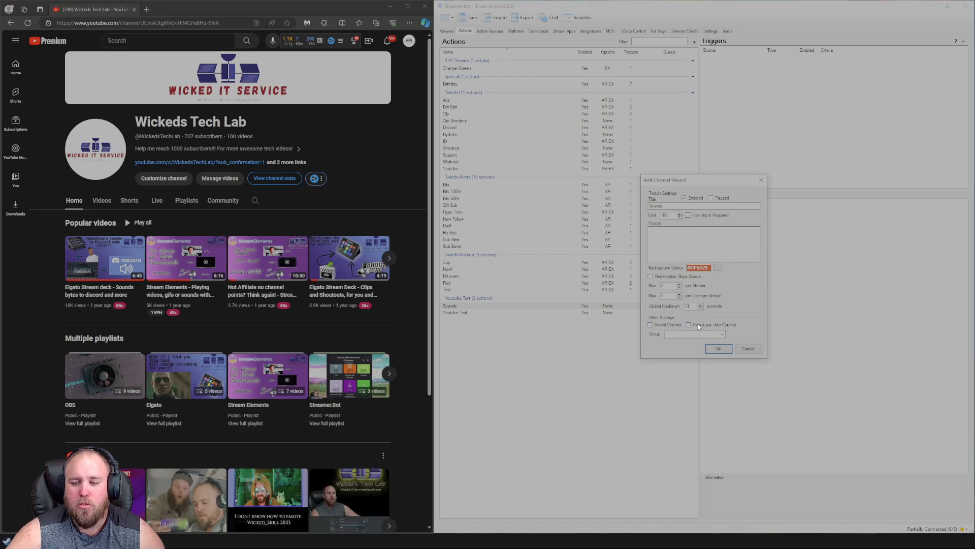
{"action": "left_click", "coordinate": [717, 348]}
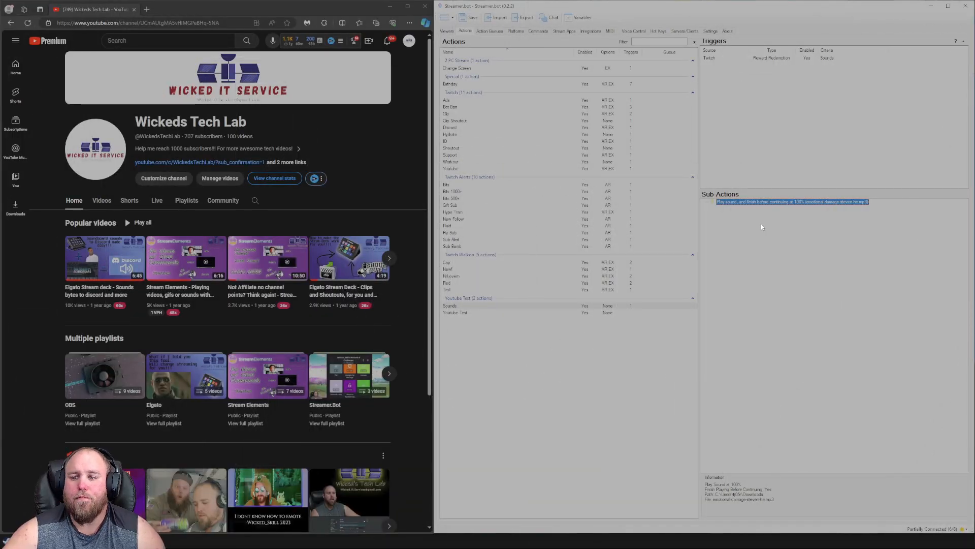
{"action": "right_click", "coordinate": [741, 242]}
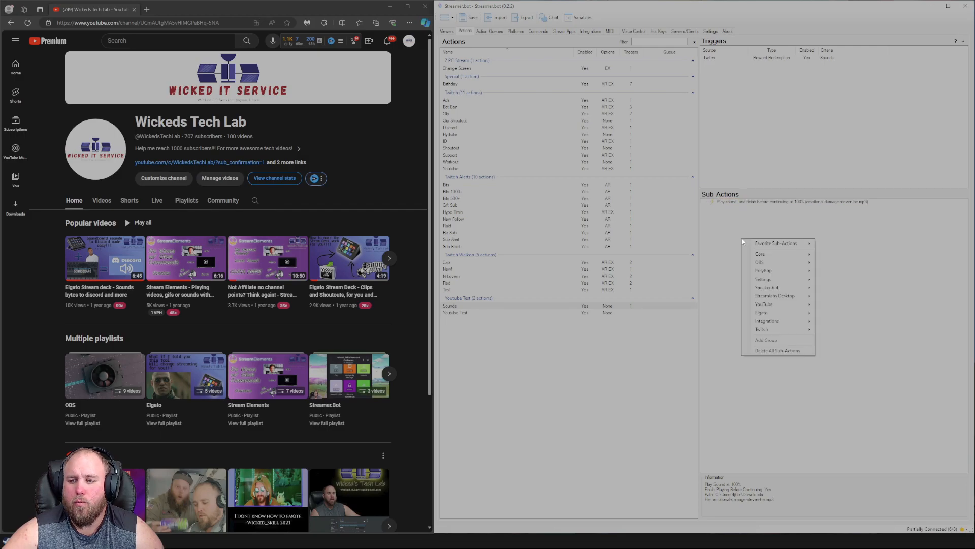
{"action": "mouse_move", "coordinate": [760, 256]}
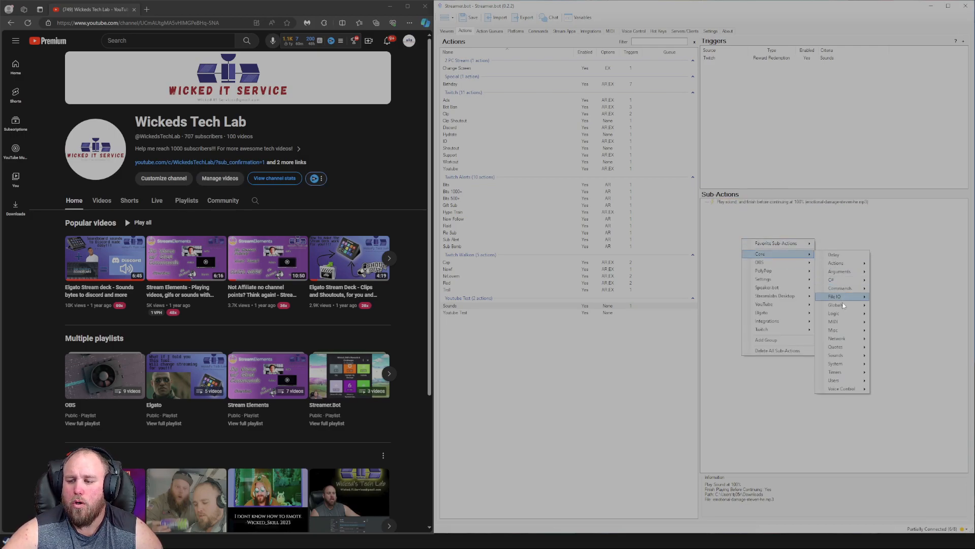
{"action": "mouse_move", "coordinate": [843, 357]}
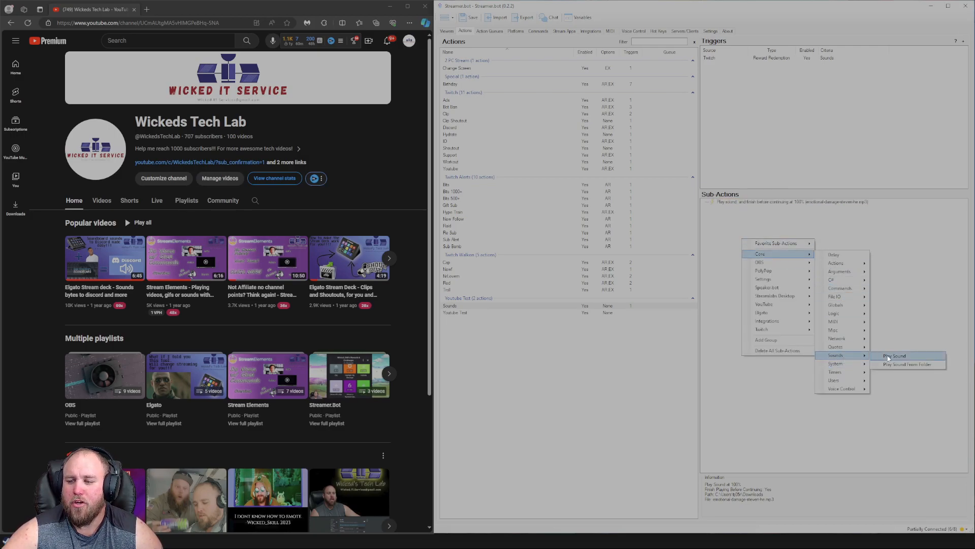
{"action": "left_click", "coordinate": [893, 356]}
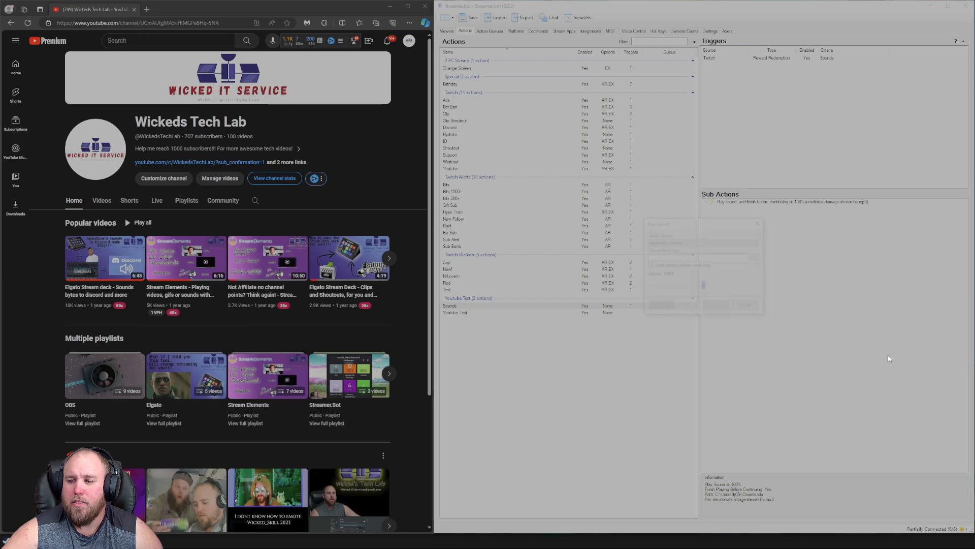
{"action": "left_click", "coordinate": [759, 222]}
Step: Review the existing Play Sound sub-action's audio device, sound file, finish-playing option and volume, and accept the settings
{"action": "right_click", "coordinate": [761, 202]}
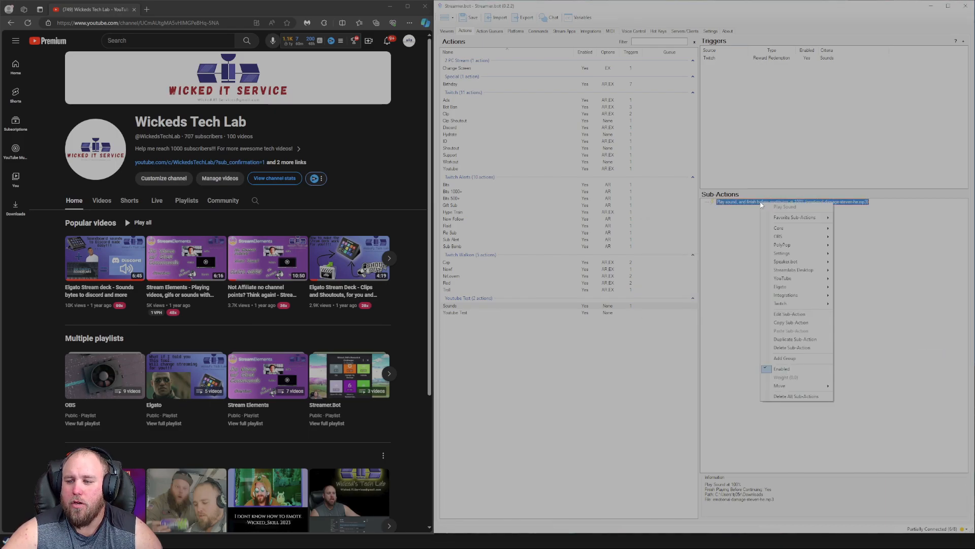
{"action": "left_click", "coordinate": [788, 313]}
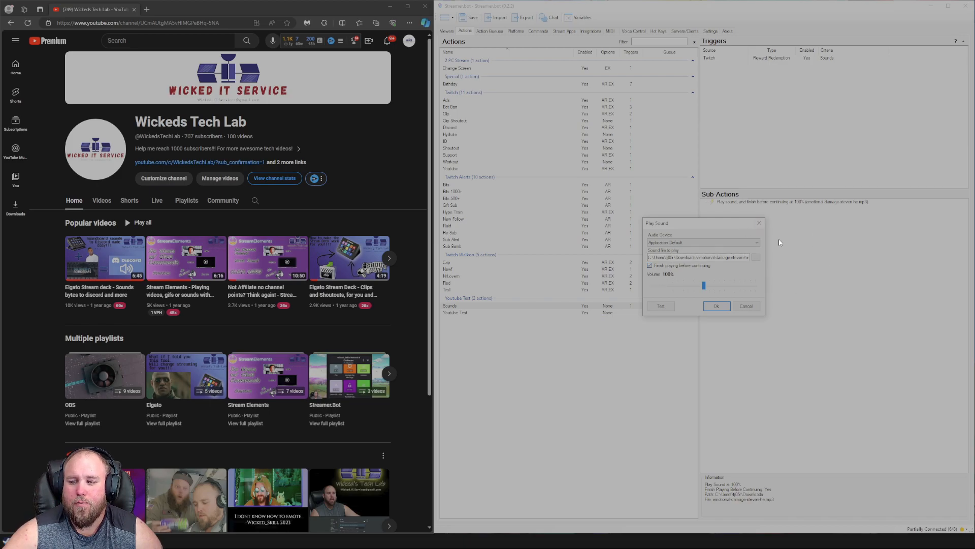
{"action": "left_click", "coordinate": [650, 264]}
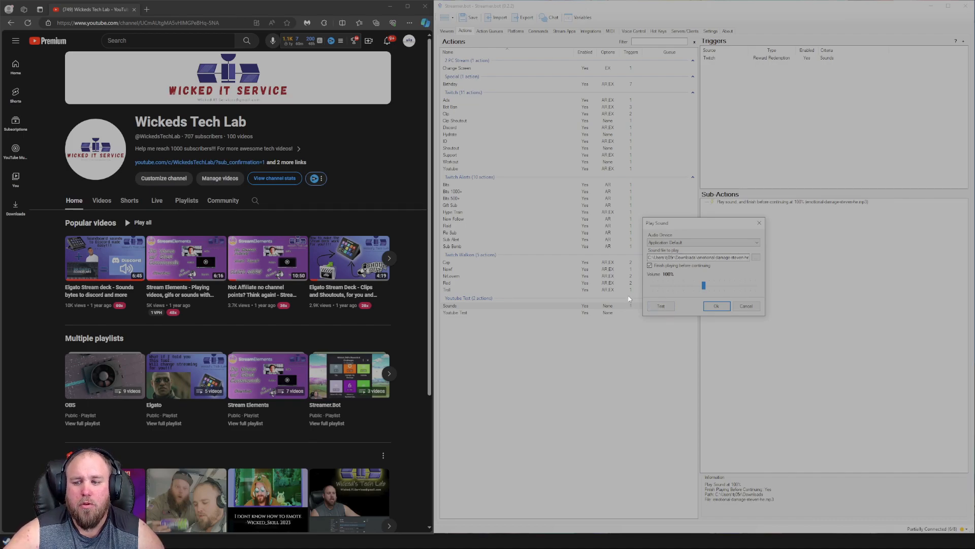
{"action": "left_click", "coordinate": [718, 306]}
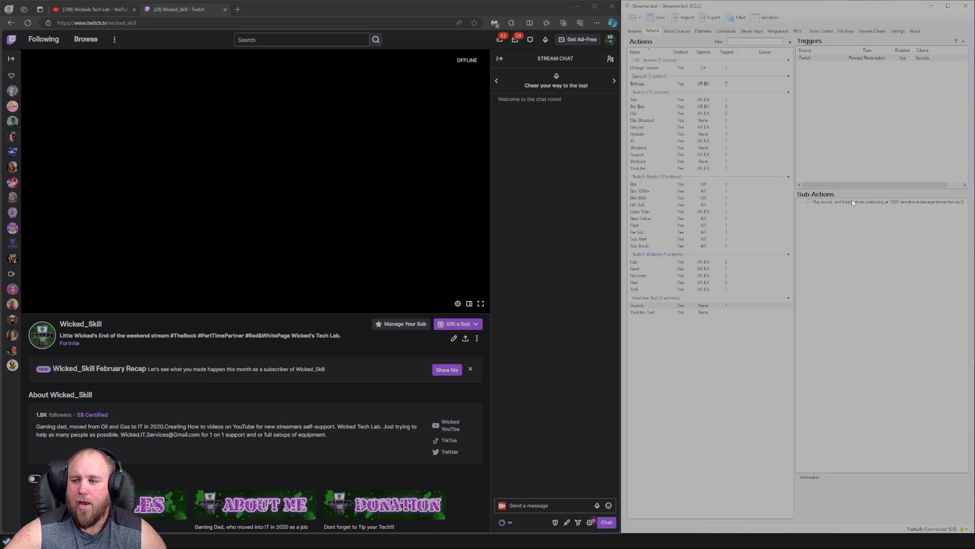
Step: Switch to the Twitch channel page and open the channel points rewards in the stream chat
{"action": "left_click", "coordinate": [529, 335]}
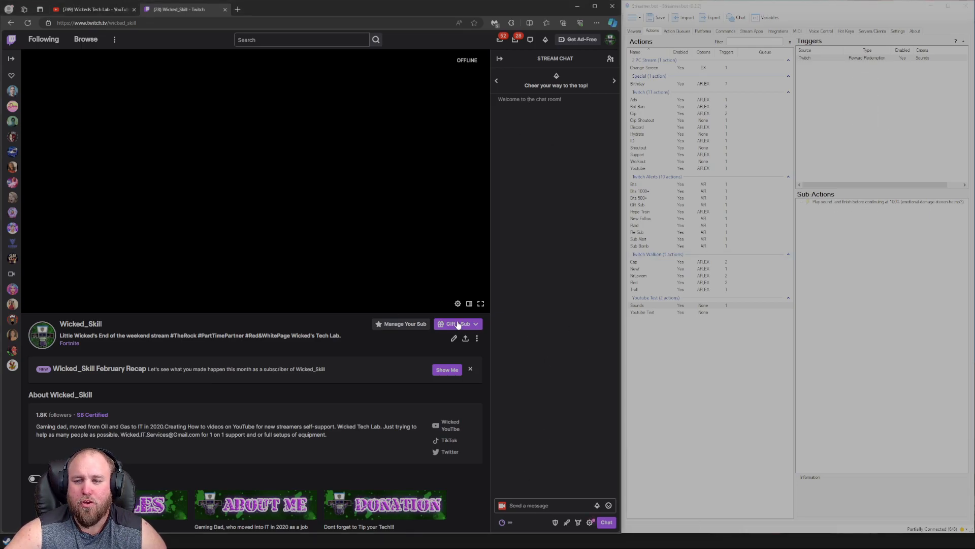
{"action": "left_click", "coordinate": [501, 523]}
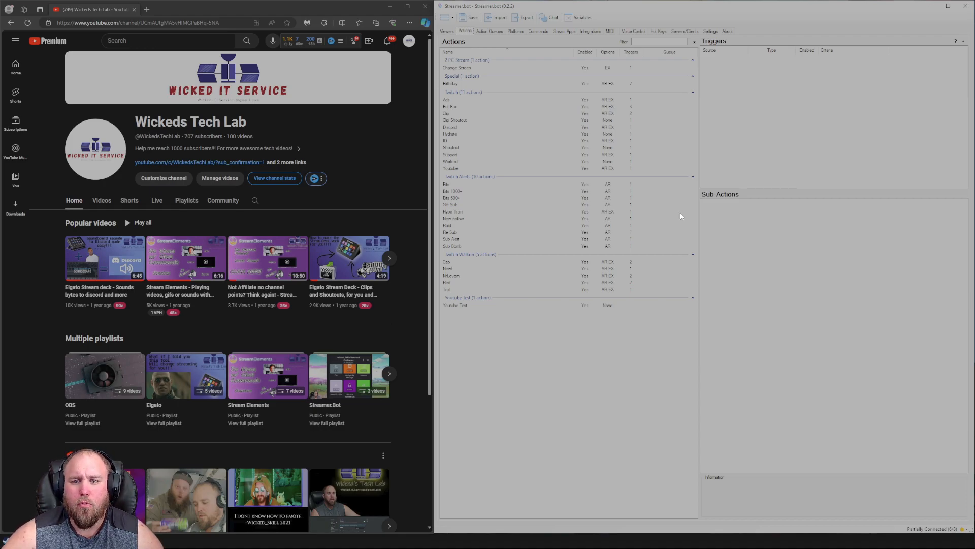
Step: Import the Sounds action into Streamer.bot from the copied import string
{"action": "left_click", "coordinate": [497, 19]}
{"action": "key", "text": "ctrl+v"}
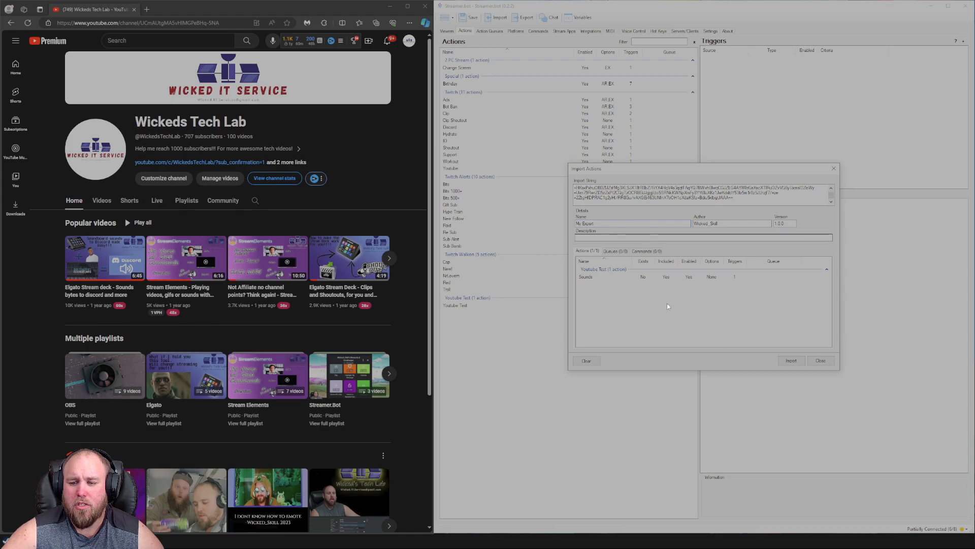
{"action": "left_click", "coordinate": [791, 360]}
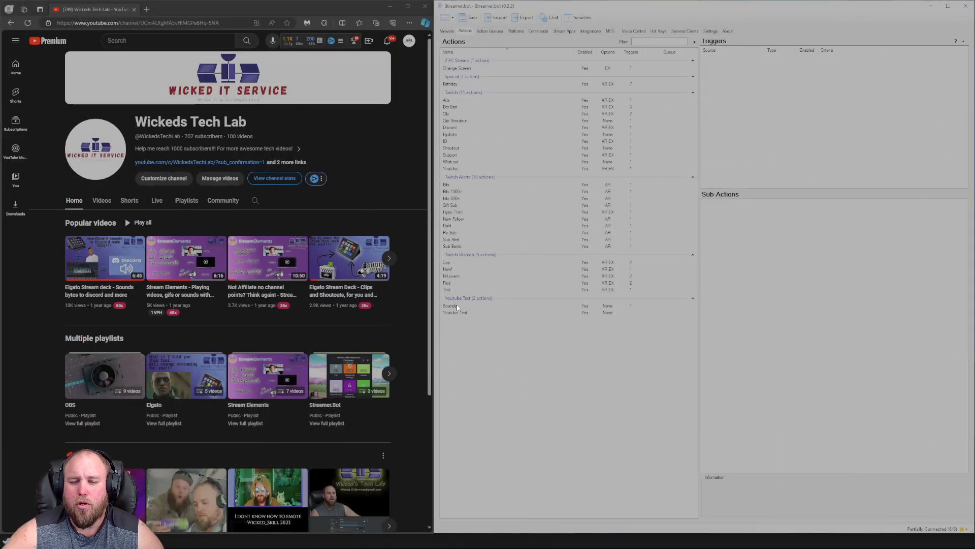
Step: Edit the imported Sounds action's Reward Redemption trigger, linking it to a newly created channel reward titled Sounds with a cost of 100
{"action": "right_click", "coordinate": [456, 306]}
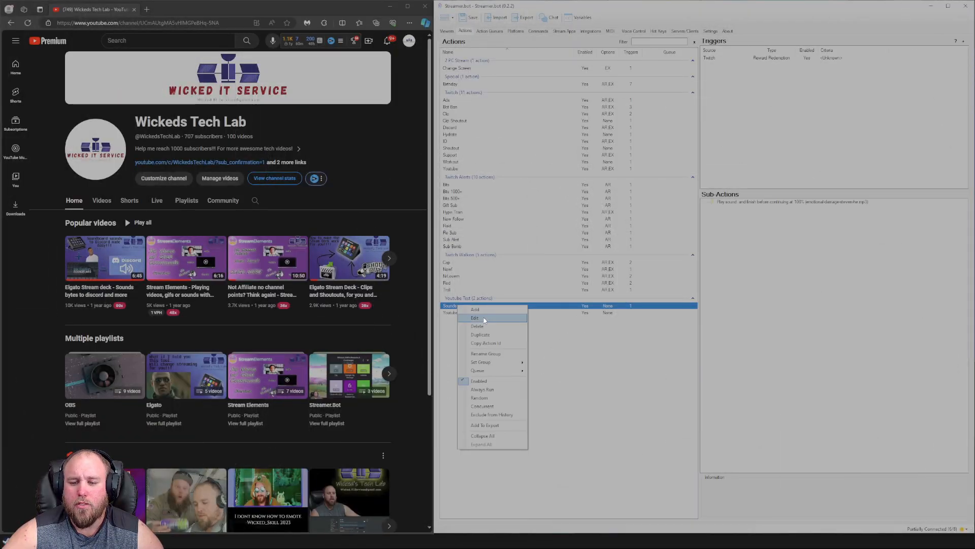
{"action": "left_click", "coordinate": [473, 318]}
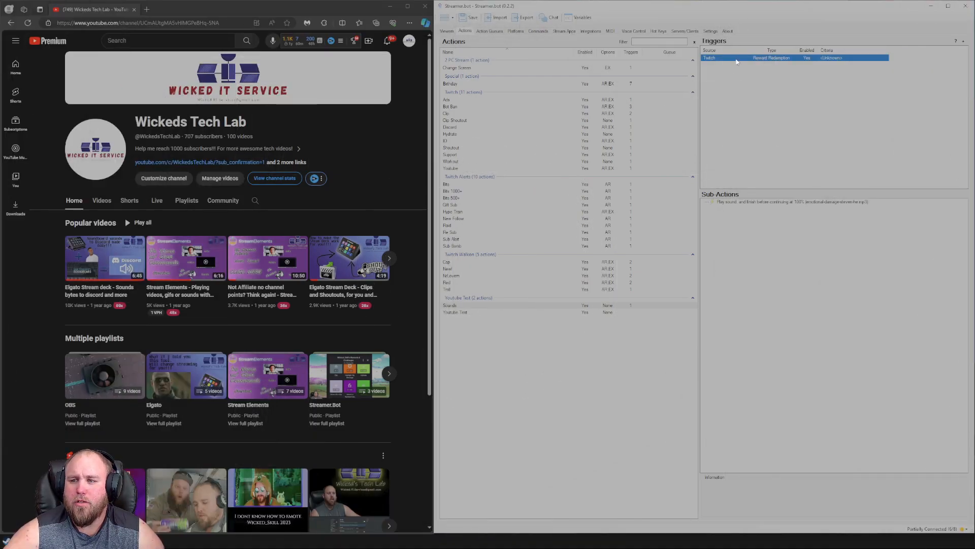
{"action": "right_click", "coordinate": [736, 62]}
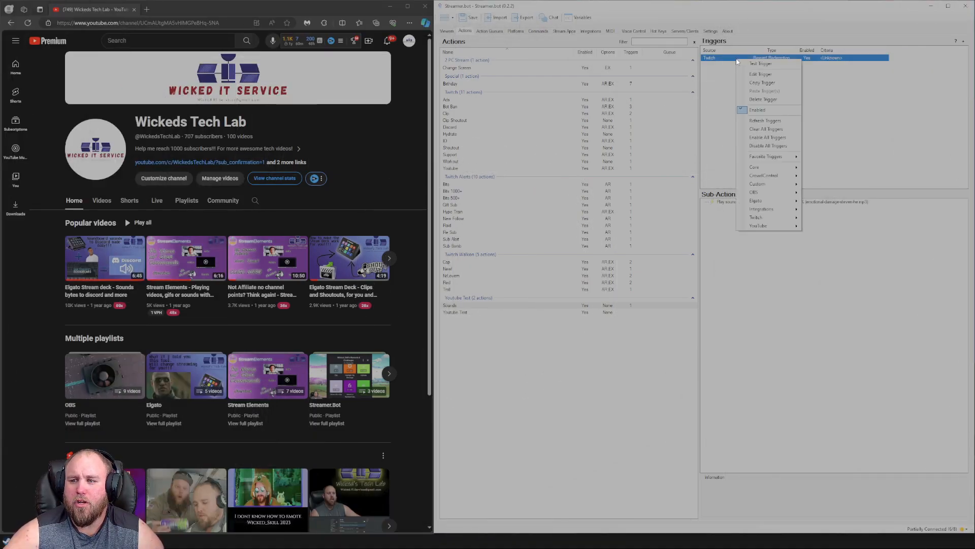
{"action": "left_click", "coordinate": [754, 75]}
{"action": "left_click", "coordinate": [675, 278]}
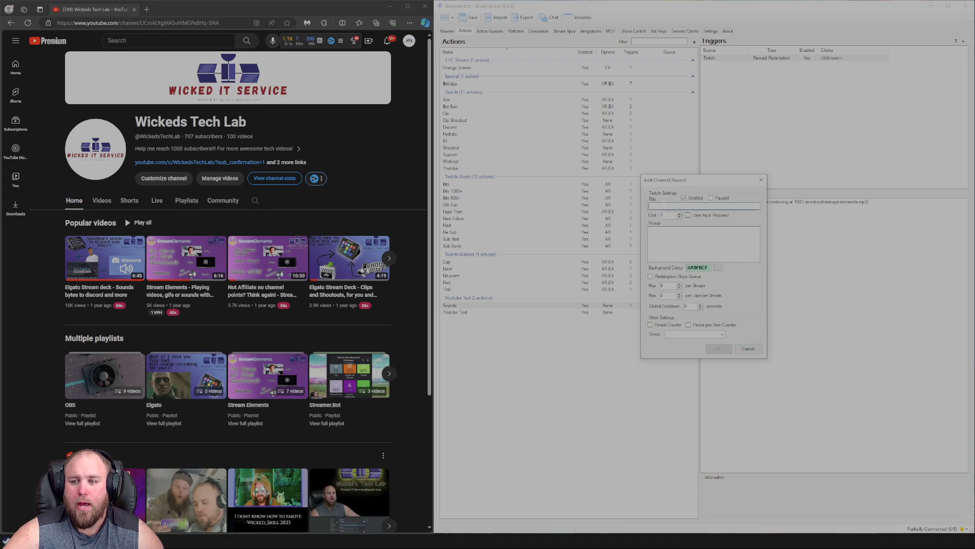
{"action": "type", "text": "Sounds"}
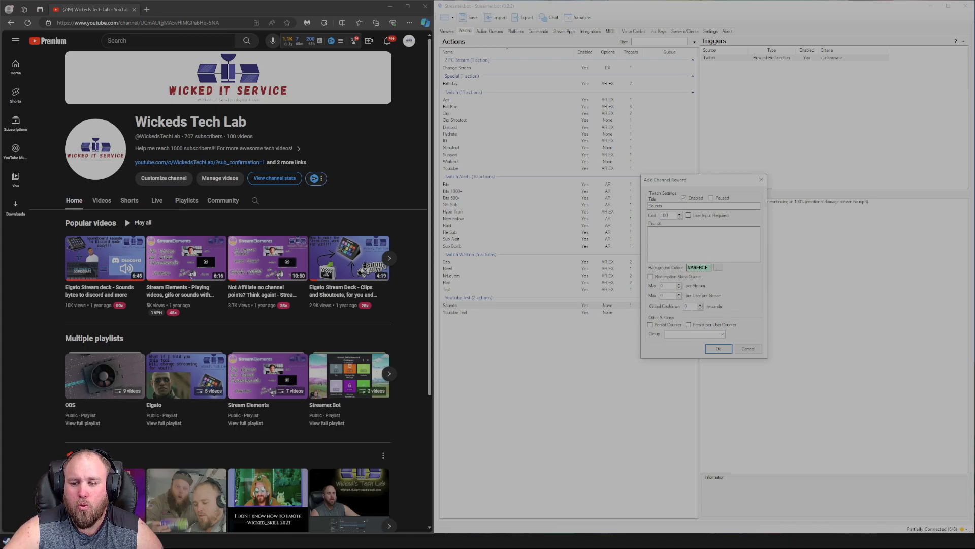
{"action": "left_click", "coordinate": [718, 350]}
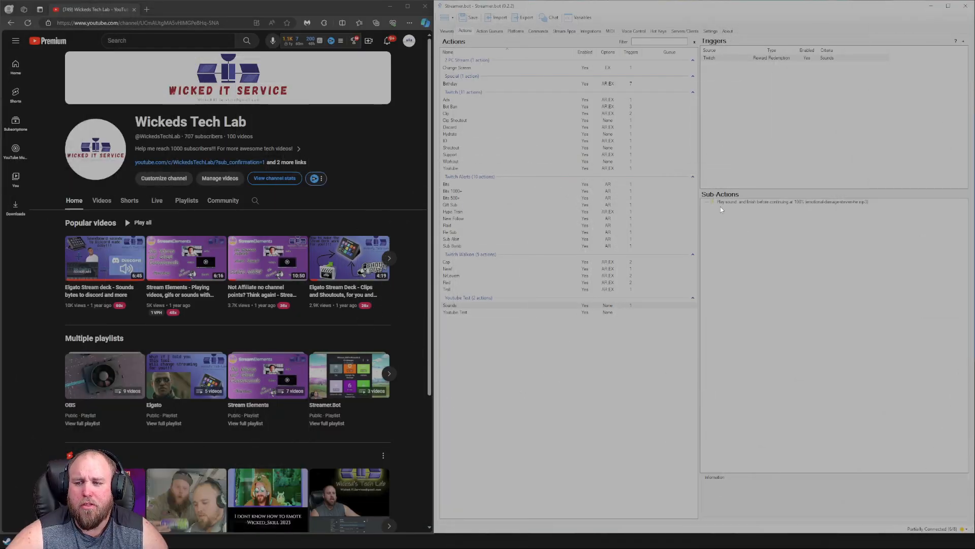
Step: Check the imported Play Sound sub-action's file path, playback option and volume, and accept the settings
{"action": "right_click", "coordinate": [739, 202]}
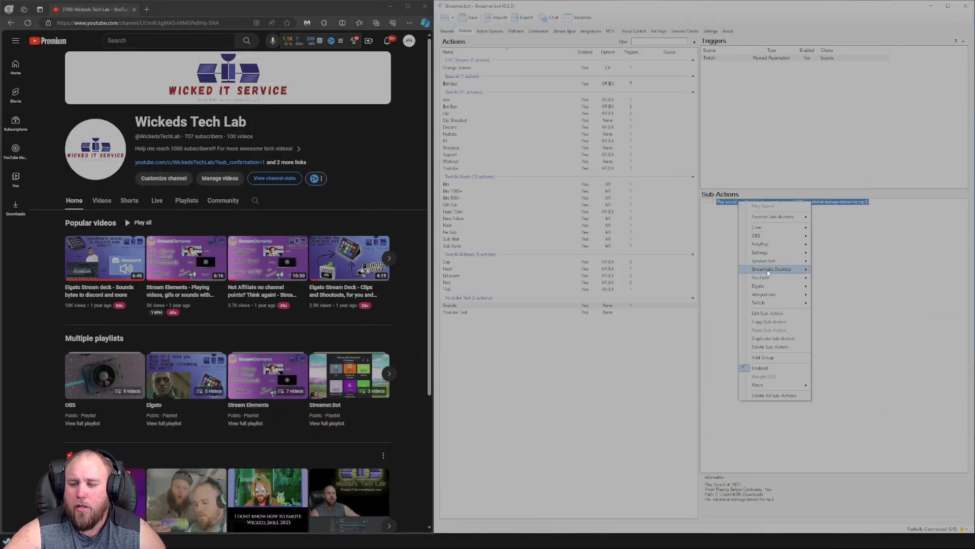
{"action": "left_click", "coordinate": [773, 314]}
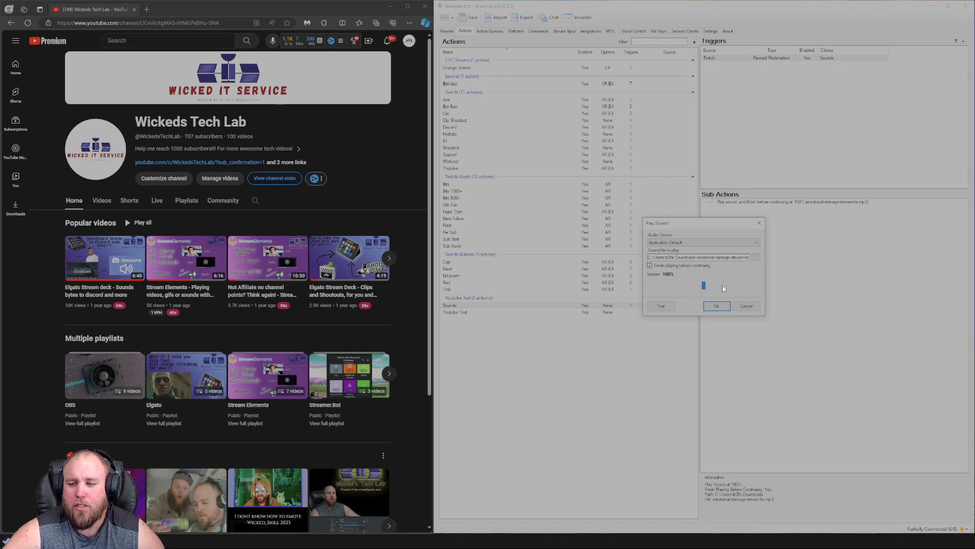
{"action": "left_click", "coordinate": [716, 305]}
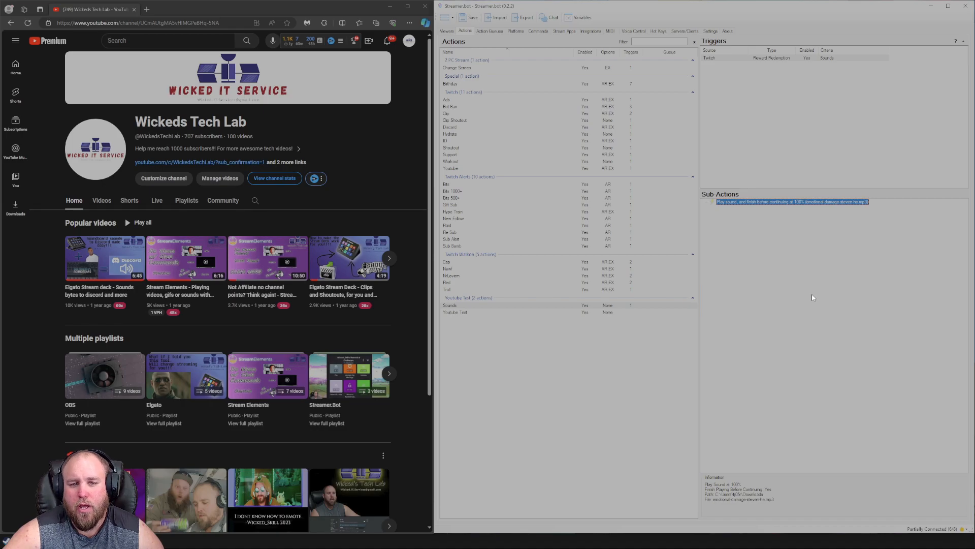